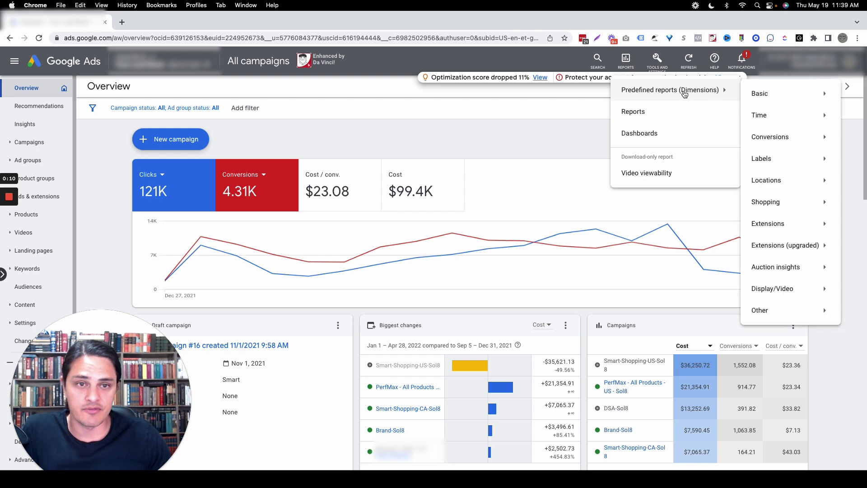
# Open the predefined Performance Max campaigns placement report and dismiss the Google Sheets download tip.
pyautogui.moveTo(787, 314)
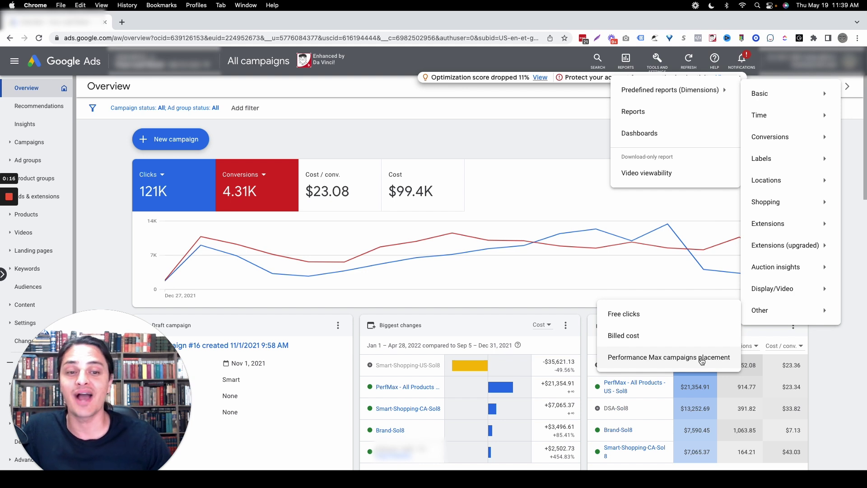
pyautogui.click(702, 360)
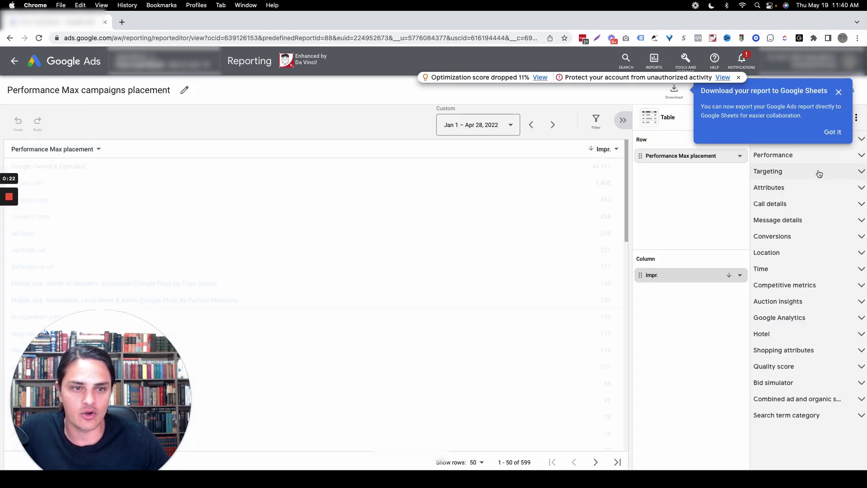
pyautogui.click(838, 93)
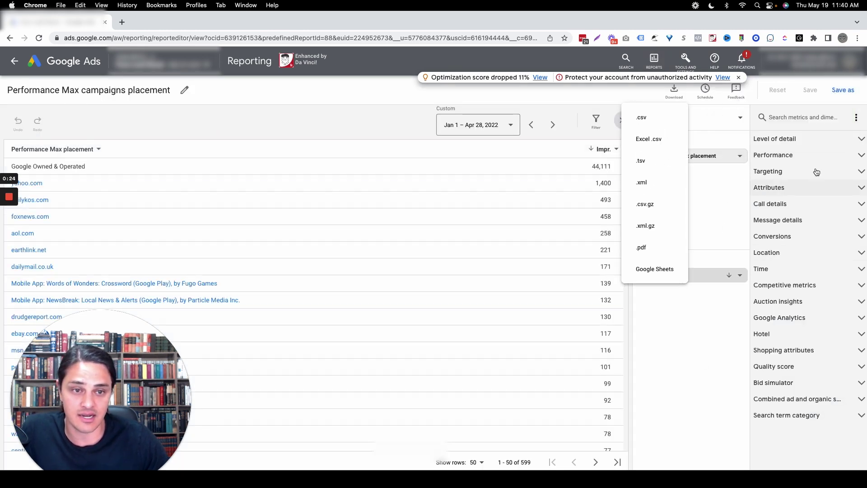
pyautogui.click(625, 91)
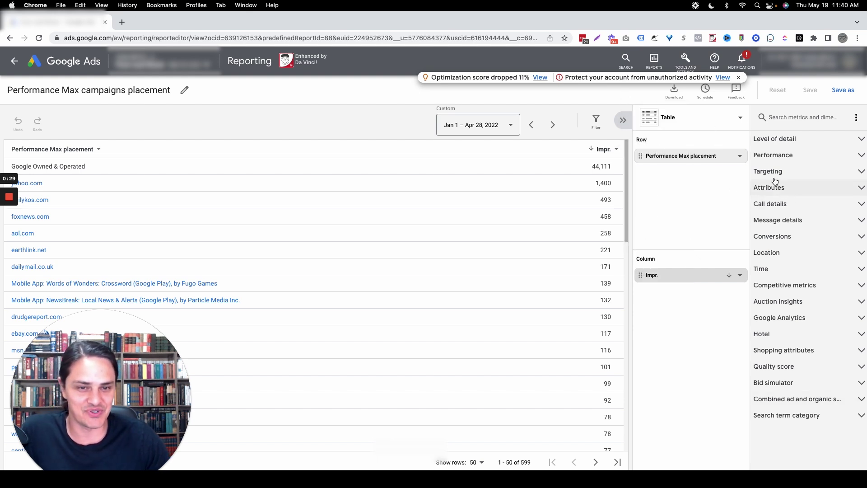
pyautogui.click(741, 156)
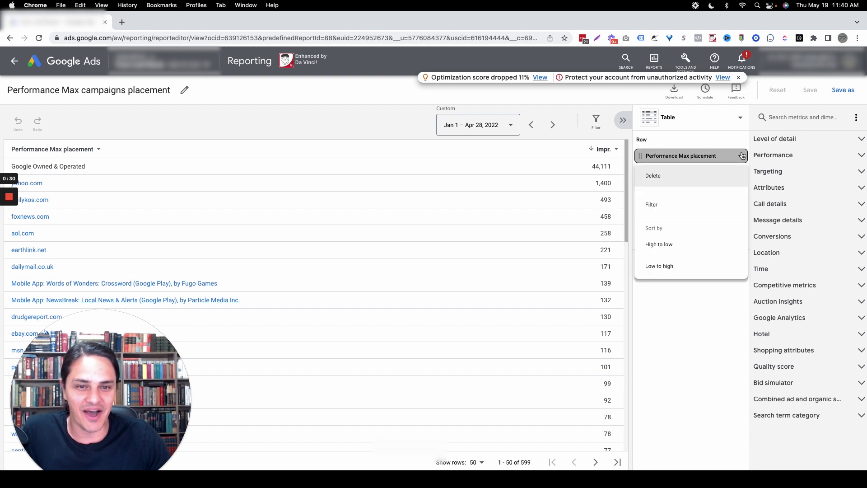
pyautogui.click(624, 97)
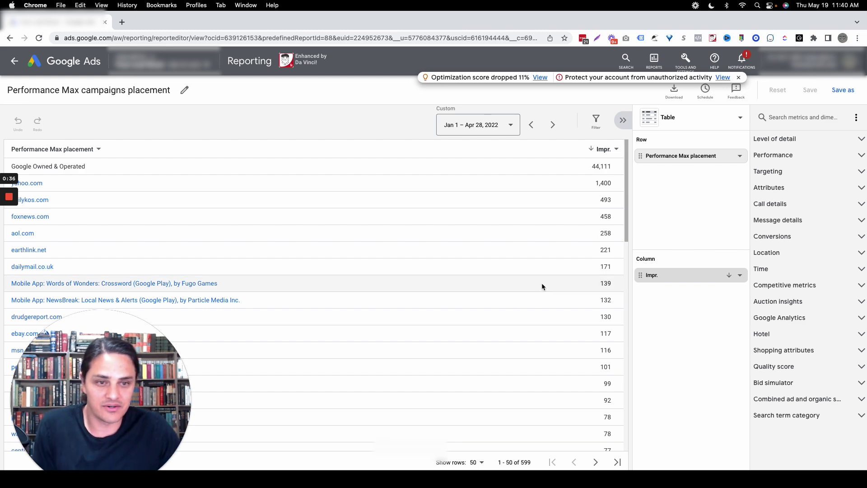
pyautogui.moveTo(140, 415); pyautogui.dragTo(861, 77)
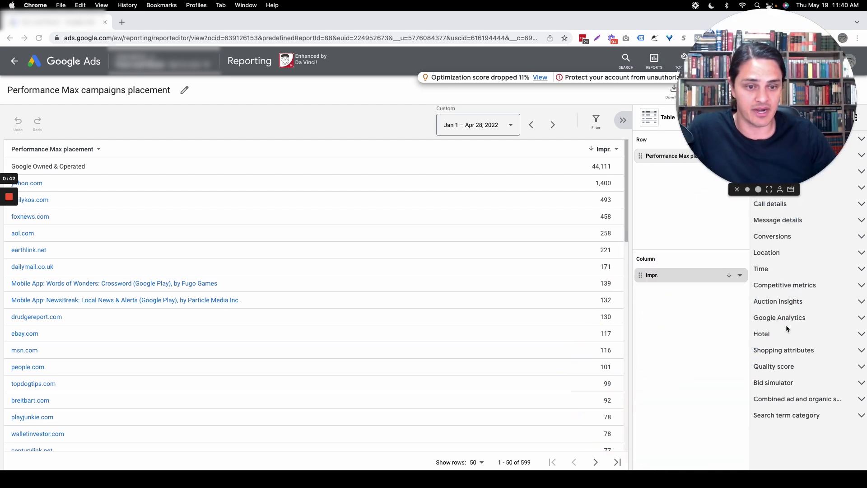
pyautogui.click(860, 367)
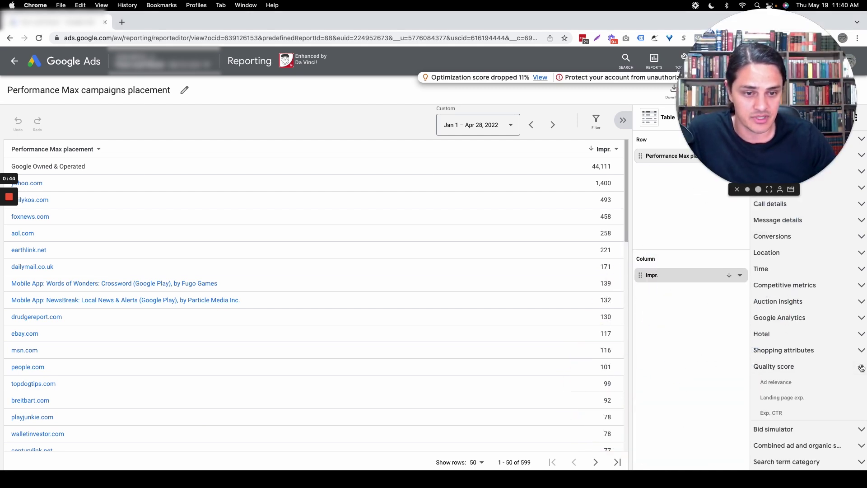
pyautogui.click(861, 368)
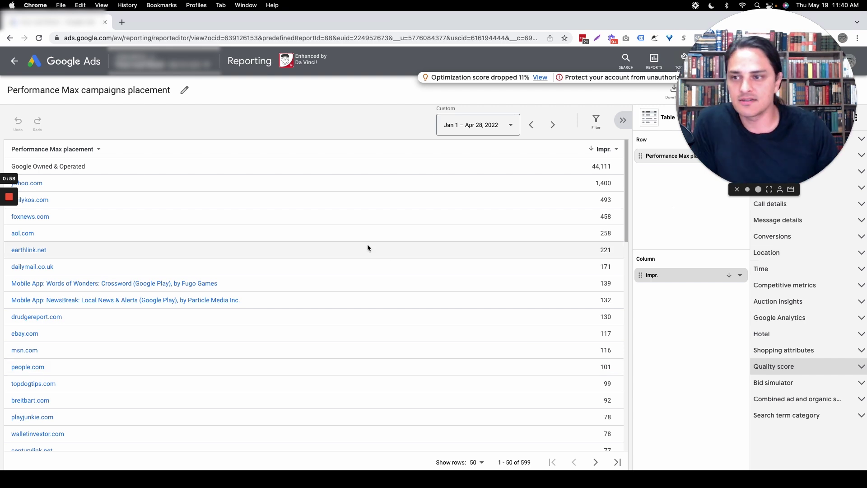
pyautogui.click(462, 125)
pyautogui.click(376, 134)
# Set the Performance Max placement table to show 500 rows per page.
pyautogui.scroll(-5, 370, 242)
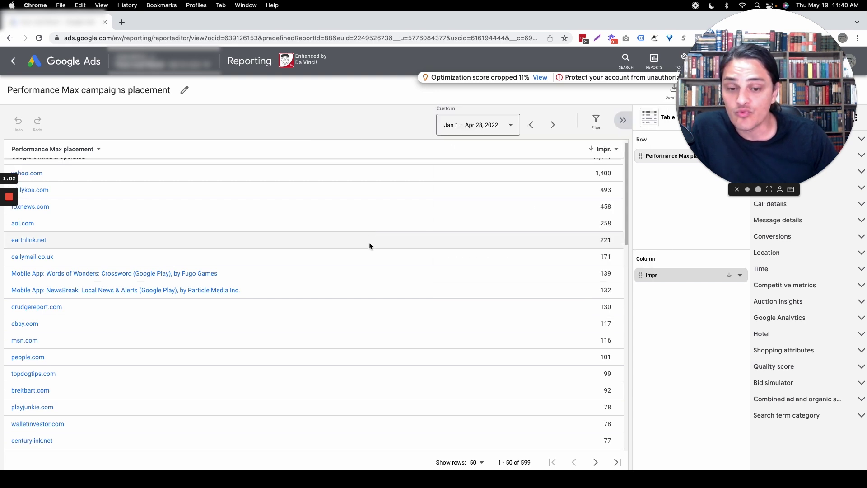
pyautogui.scroll(-2, 370, 245)
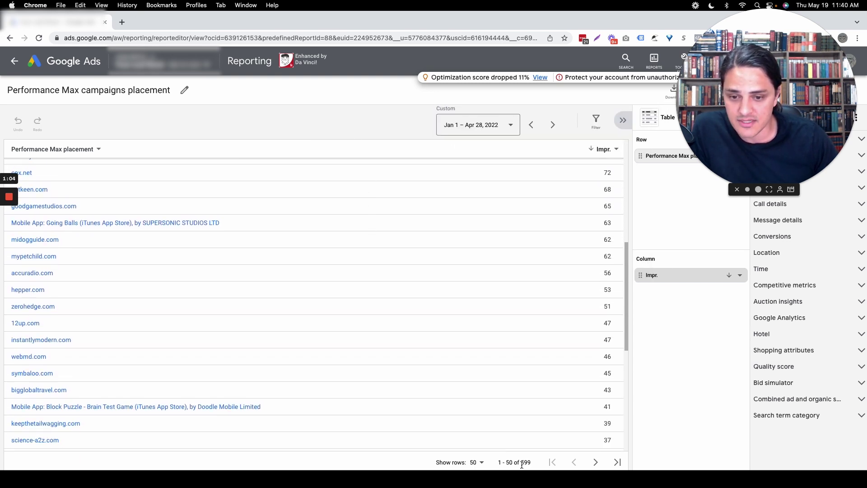
pyautogui.scroll(-5, 476, 356)
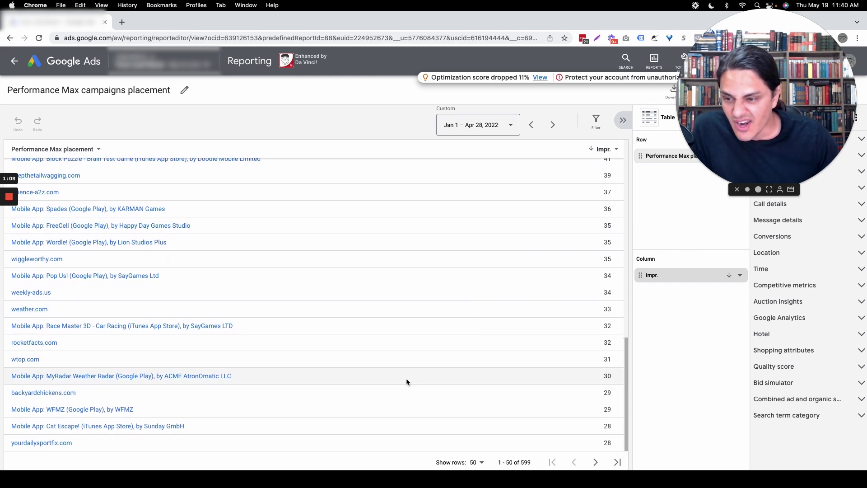
pyautogui.scroll(15, 418, 409)
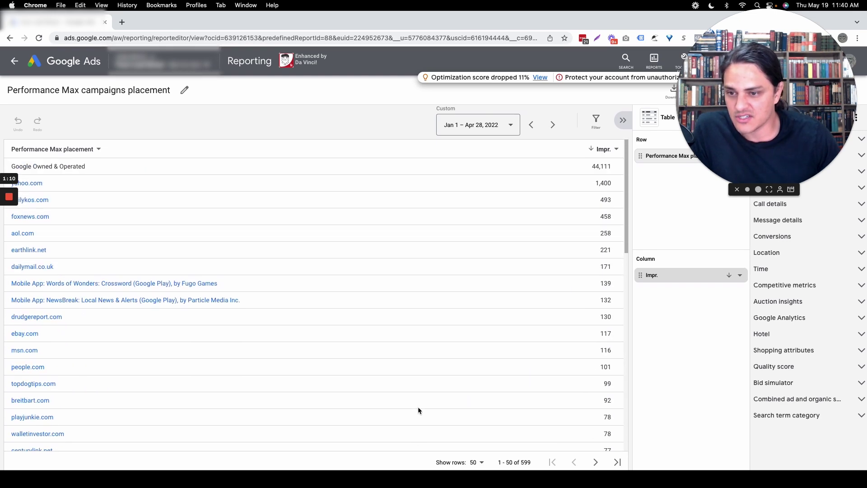
pyautogui.click(478, 462)
pyautogui.click(480, 452)
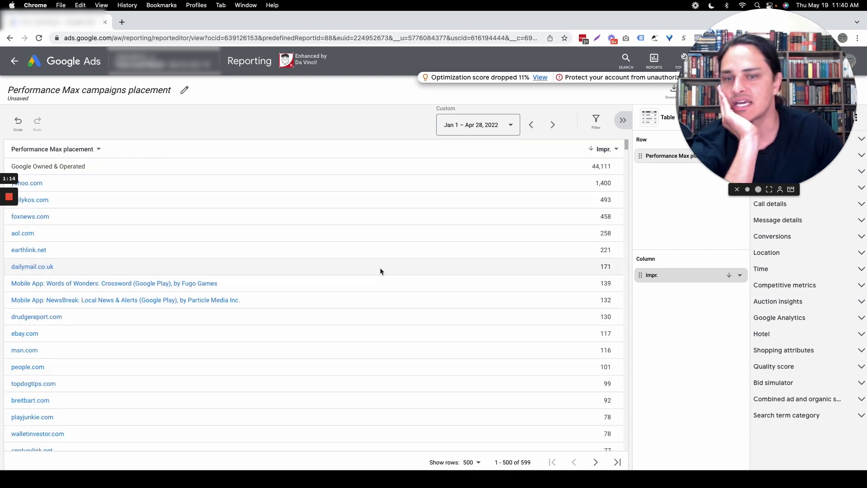
# Review the websites and mobile apps in the placement list, in descending order of impressions.
pyautogui.scroll(-10, 375, 224)
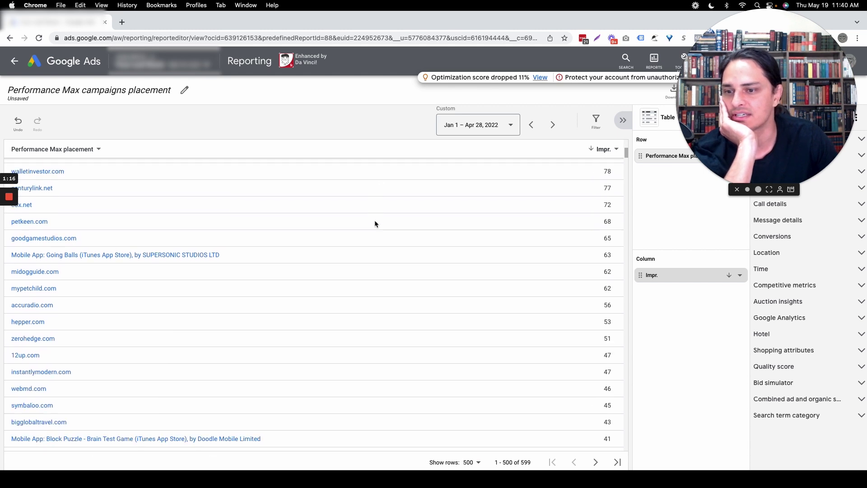
pyautogui.scroll(-4, 375, 223)
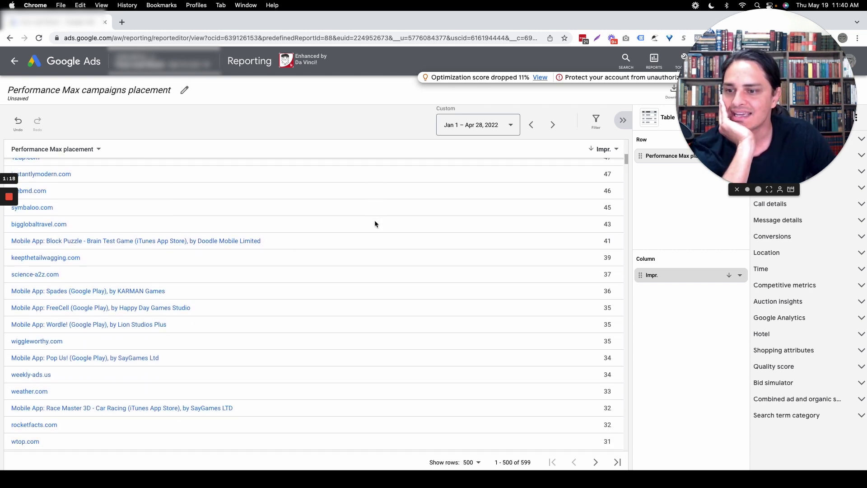
pyautogui.scroll(-7, 375, 223)
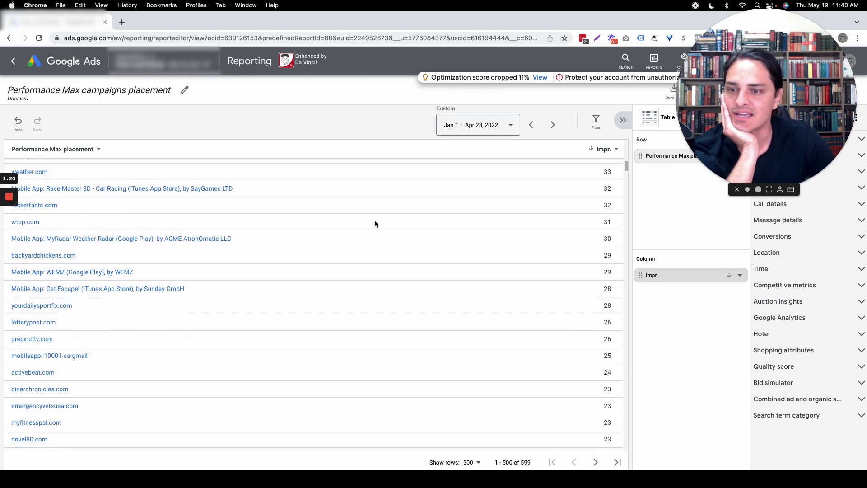
pyautogui.scroll(-4, 375, 223)
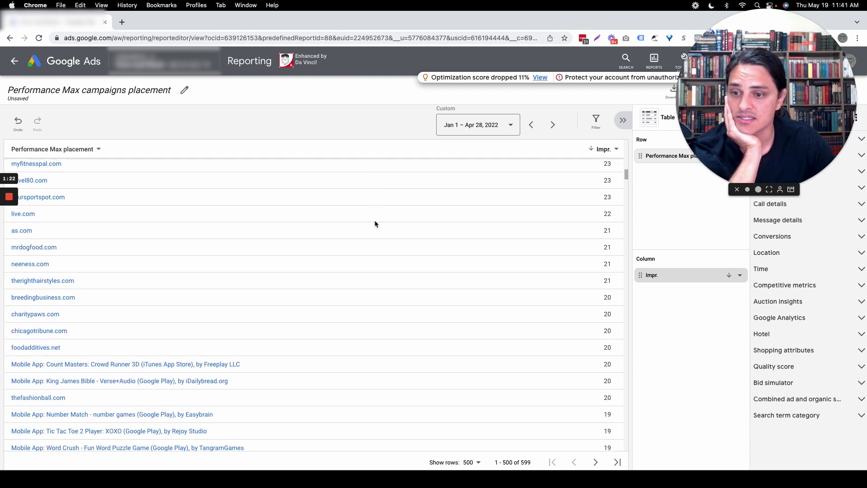
pyautogui.scroll(-4, 375, 224)
pyautogui.scroll(-6, 374, 224)
pyautogui.scroll(-6, 285, 303)
pyautogui.scroll(-6, 285, 304)
pyautogui.scroll(10, 285, 304)
pyautogui.scroll(10, 284, 304)
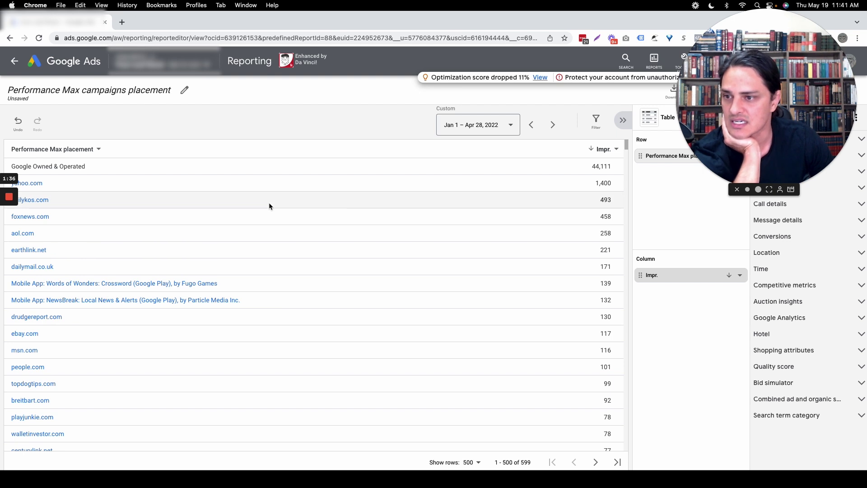
# Open the topdogtips.com placement in a new browser tab and switch to it.
pyautogui.scroll(-3, 211, 373)
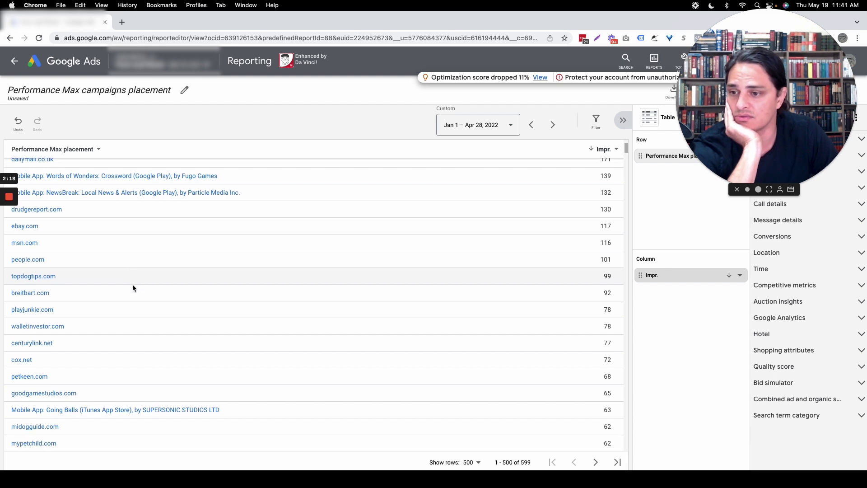
pyautogui.scroll(-2, 133, 287)
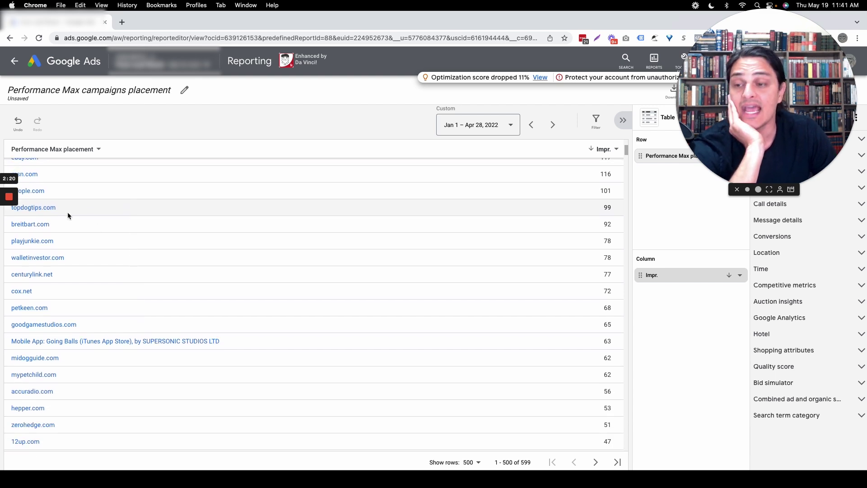
pyautogui.scroll(1, 67, 213)
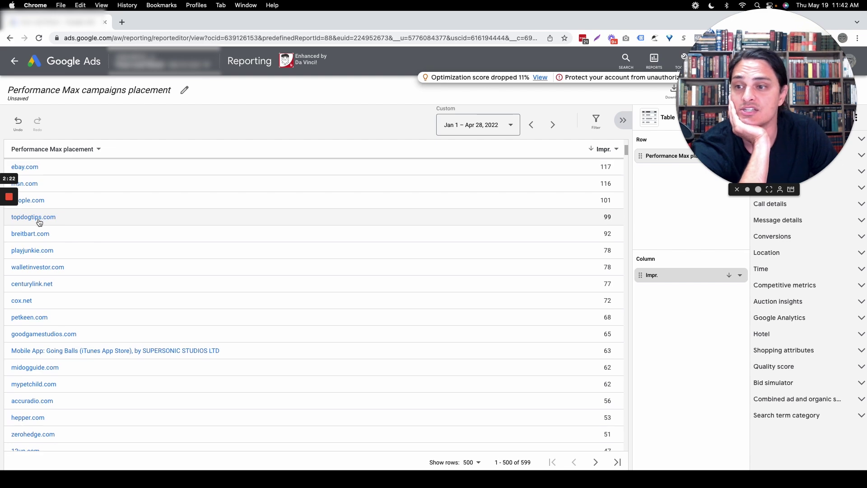
pyautogui.rightClick(39, 220)
pyautogui.click(68, 224)
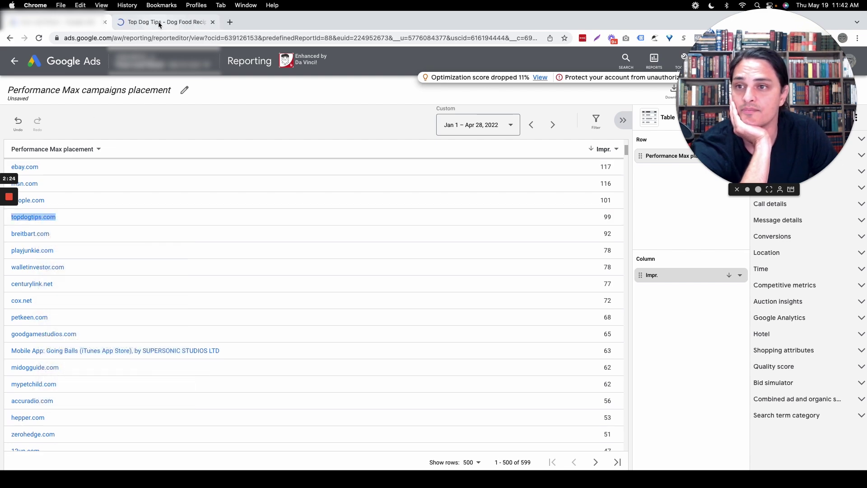
pyautogui.click(159, 22)
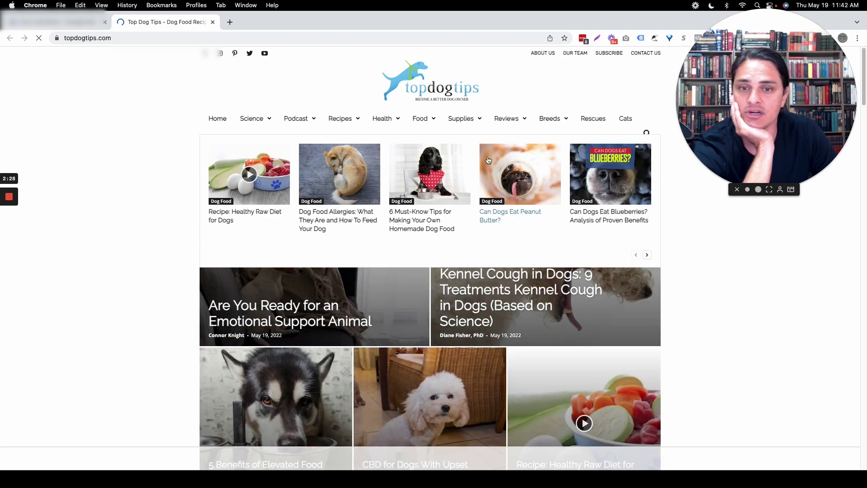
# Examine the topdogtips.com homepage articles and navigation categories to judge how relevant the site is as a placement.
pyautogui.scroll(-5, 433, 230)
pyautogui.scroll(-15, 455, 233)
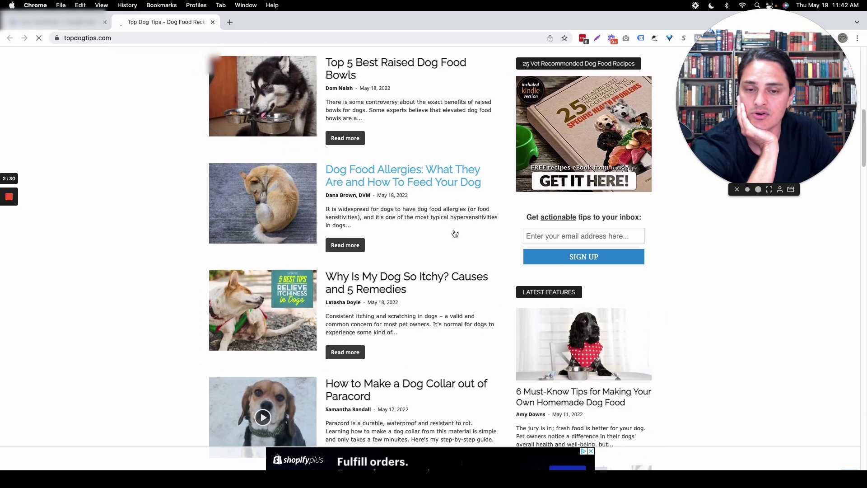
pyautogui.scroll(-2, 454, 230)
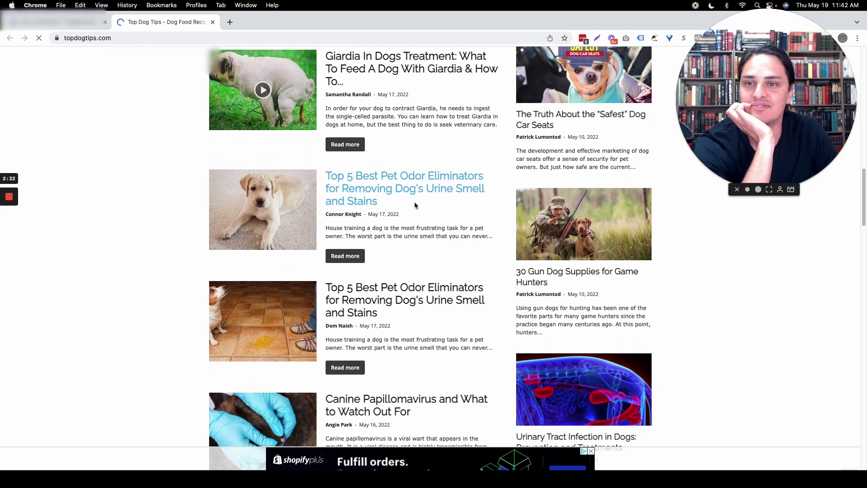
pyautogui.scroll(-5, 456, 195)
pyautogui.scroll(-12, 464, 196)
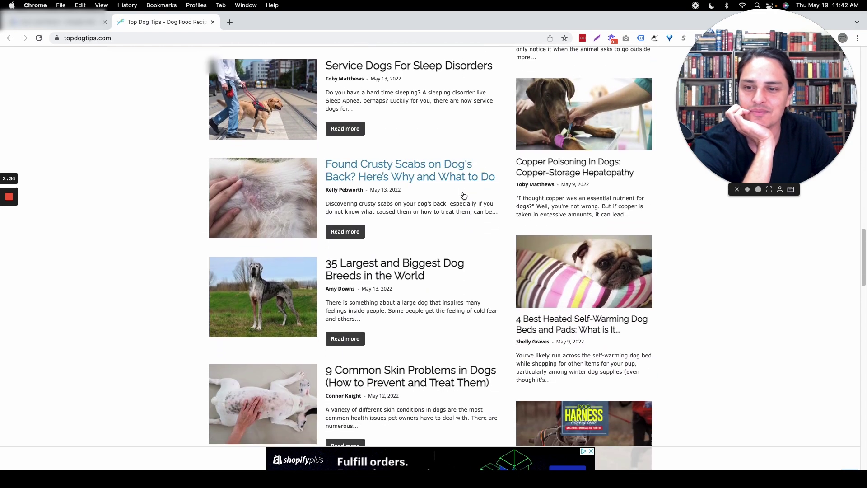
pyautogui.scroll(-10, 463, 193)
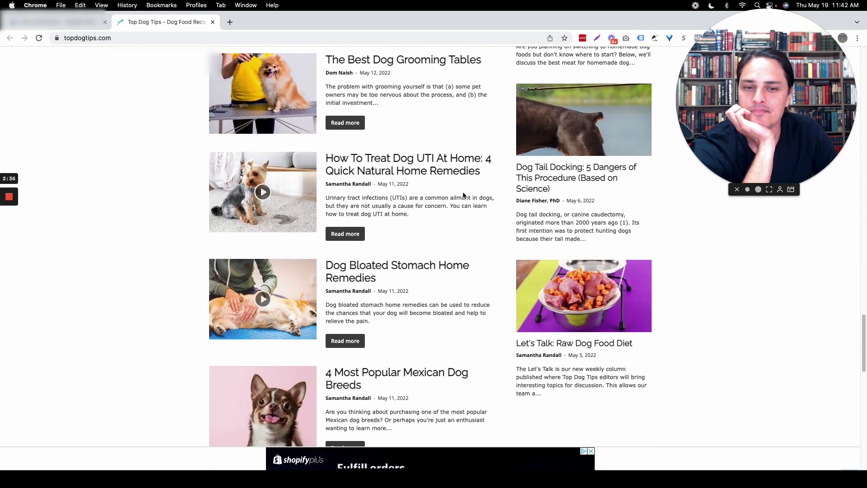
pyautogui.scroll(-14, 463, 192)
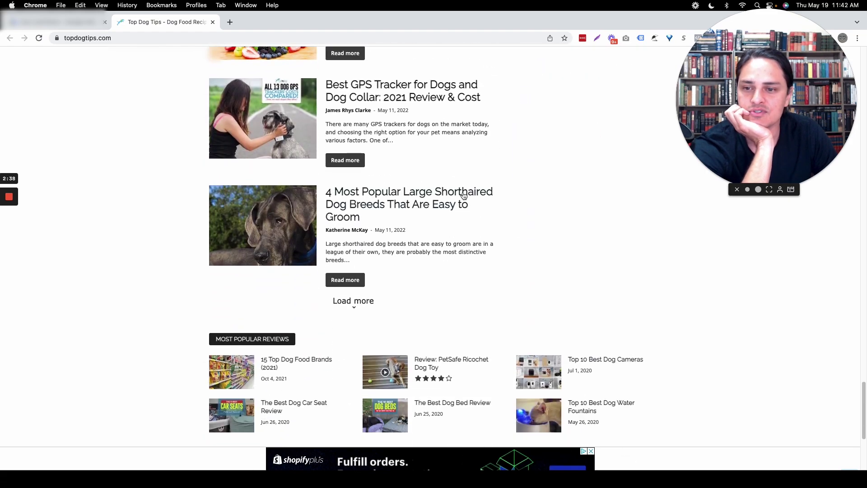
pyautogui.scroll(1, 464, 195)
pyautogui.scroll(20, 462, 195)
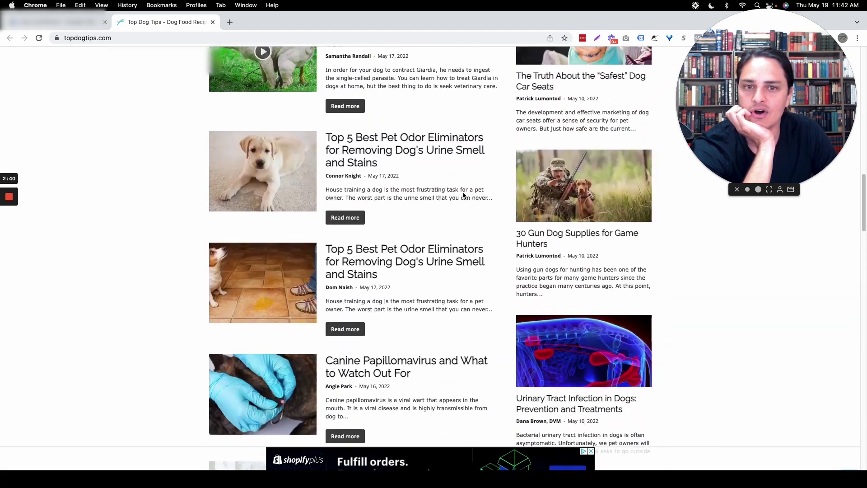
pyautogui.scroll(20, 418, 232)
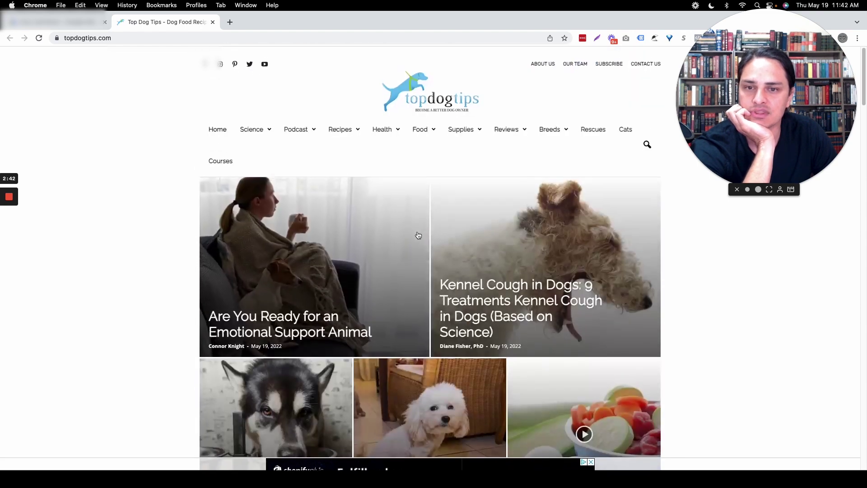
pyautogui.moveTo(296, 136)
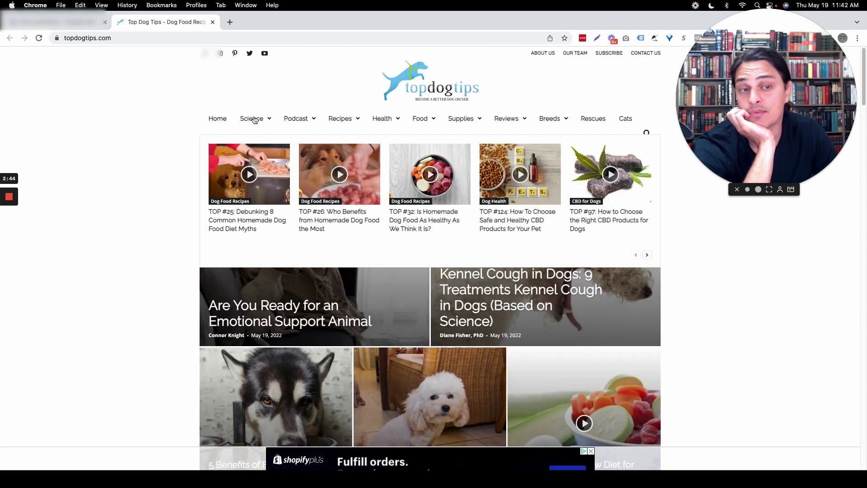
pyautogui.moveTo(381, 107)
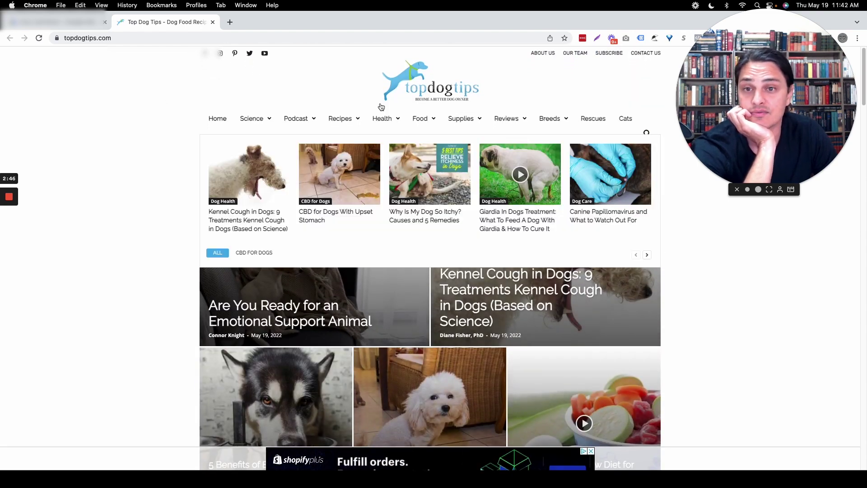
# Return to the Performance Max placement report and review the websites and apps listed below topdogtips.com, down to about 20 impressions.
pyautogui.click(54, 22)
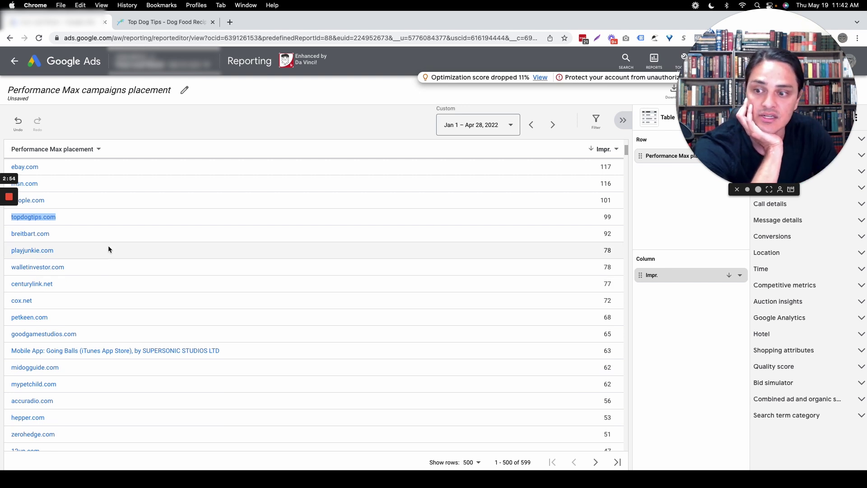
pyautogui.scroll(-3, 116, 218)
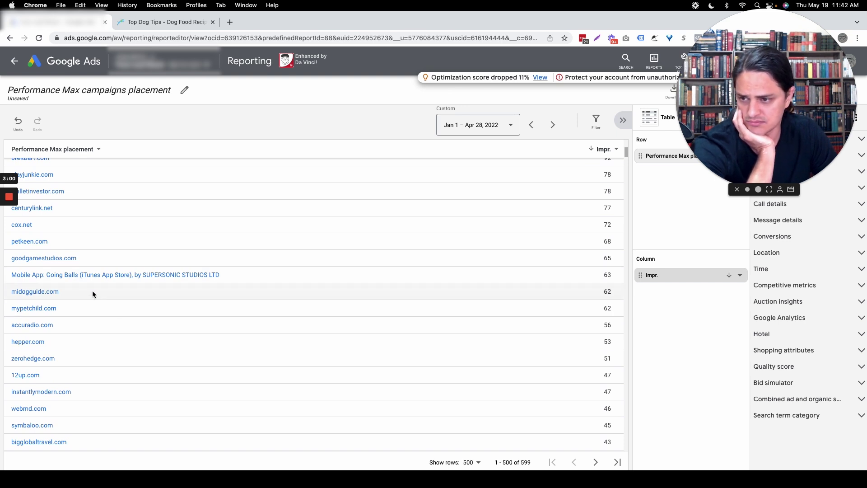
pyautogui.scroll(-1, 92, 291)
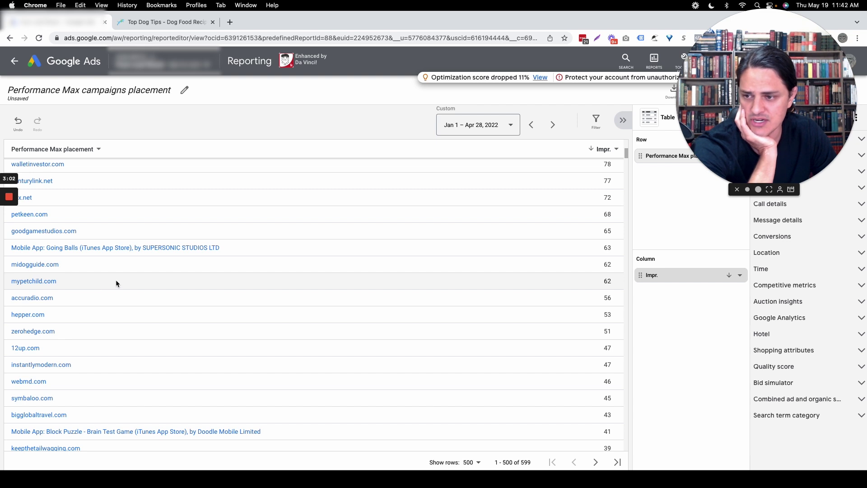
pyautogui.scroll(-5, 116, 283)
pyautogui.scroll(-6, 325, 228)
pyautogui.scroll(-4, 326, 228)
pyautogui.scroll(-8, 325, 230)
pyautogui.scroll(-4, 325, 229)
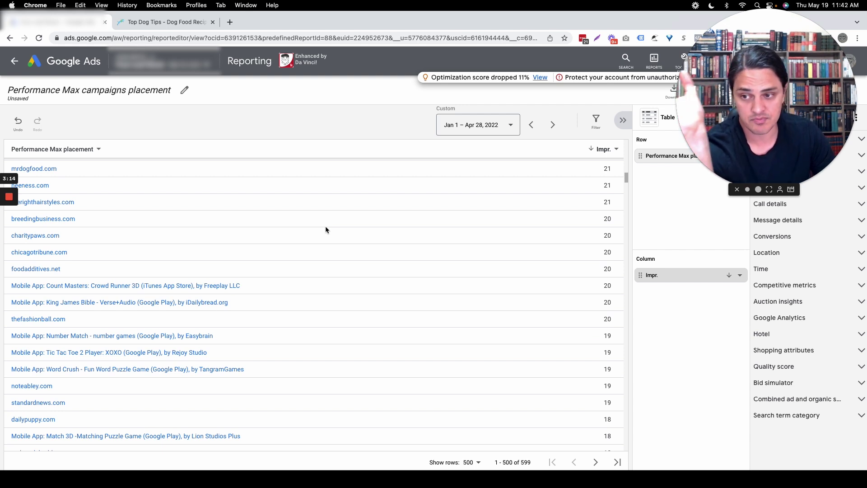
pyautogui.scroll(-3, 326, 230)
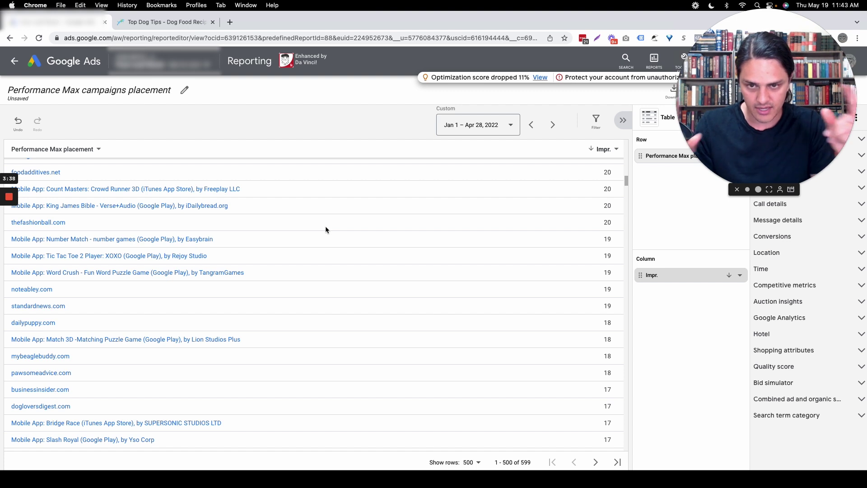
# Examine the websites and mobile apps with roughly 18 down to 7 impressions to judge their relevance as placements.
pyautogui.scroll(-5, 326, 228)
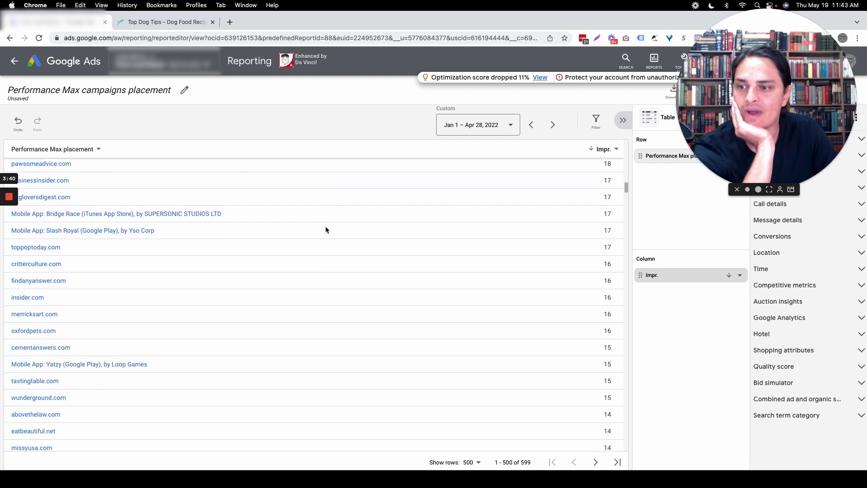
pyautogui.scroll(-15, 283, 272)
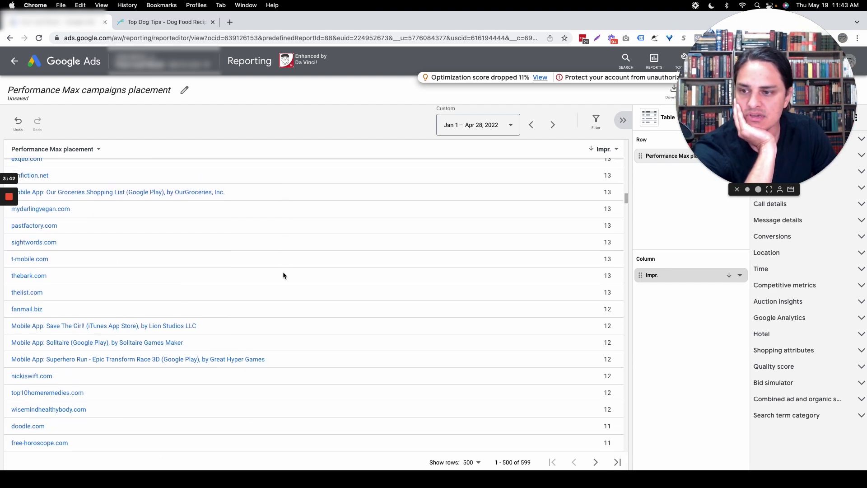
pyautogui.scroll(-10, 283, 272)
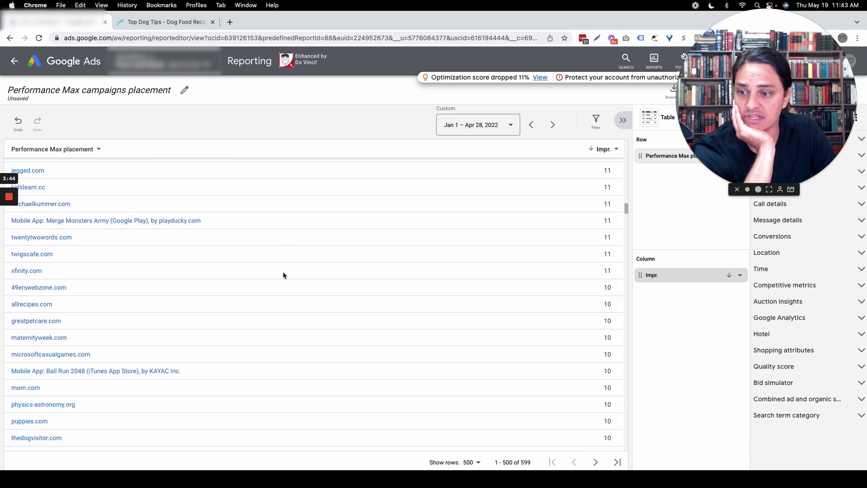
pyautogui.scroll(-7, 283, 273)
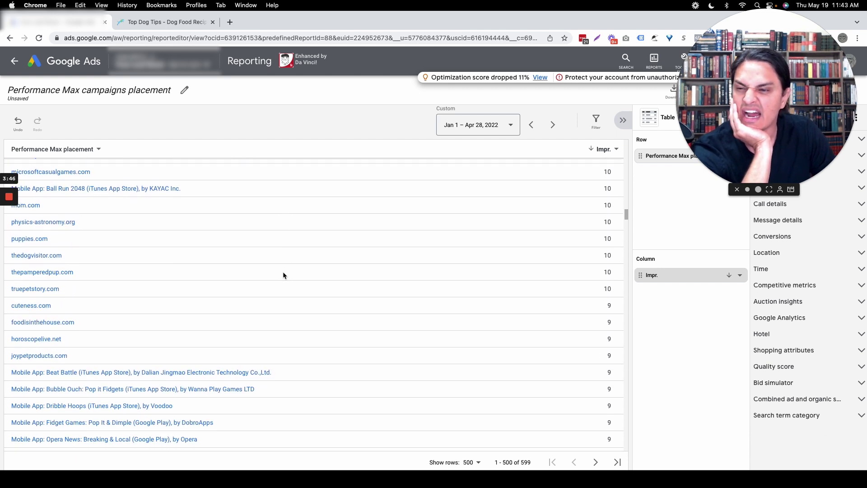
pyautogui.scroll(-8, 283, 274)
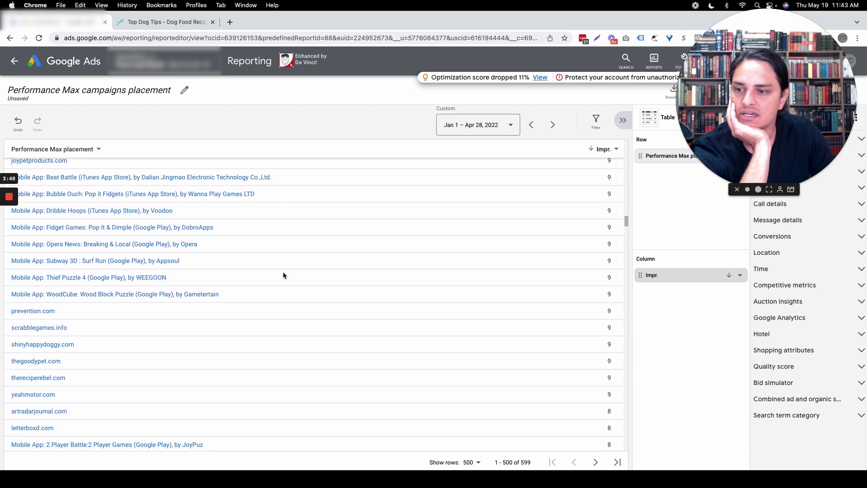
pyautogui.scroll(-4, 283, 274)
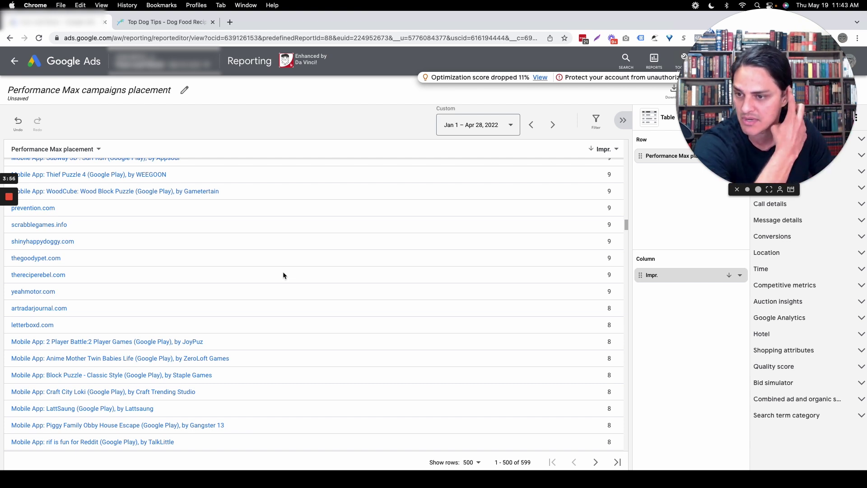
pyautogui.scroll(-8, 282, 275)
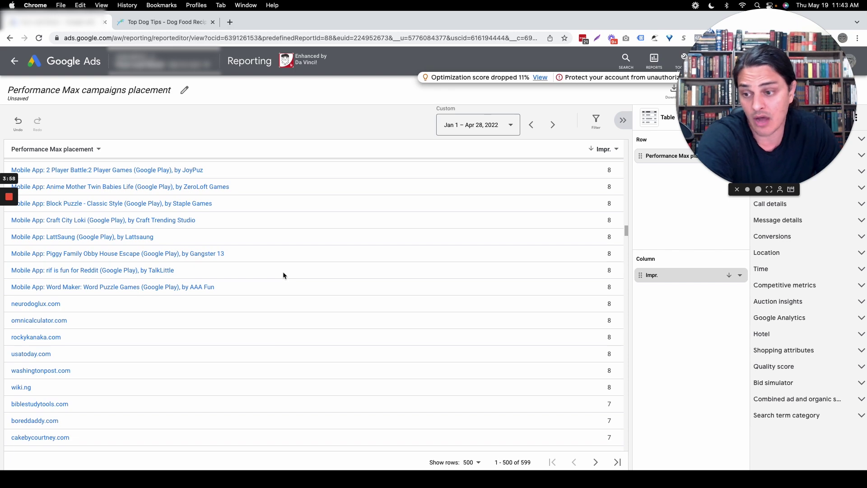
pyautogui.scroll(-3, 283, 275)
pyautogui.scroll(14, 283, 274)
pyautogui.scroll(5, 283, 274)
pyautogui.scroll(-5, 283, 274)
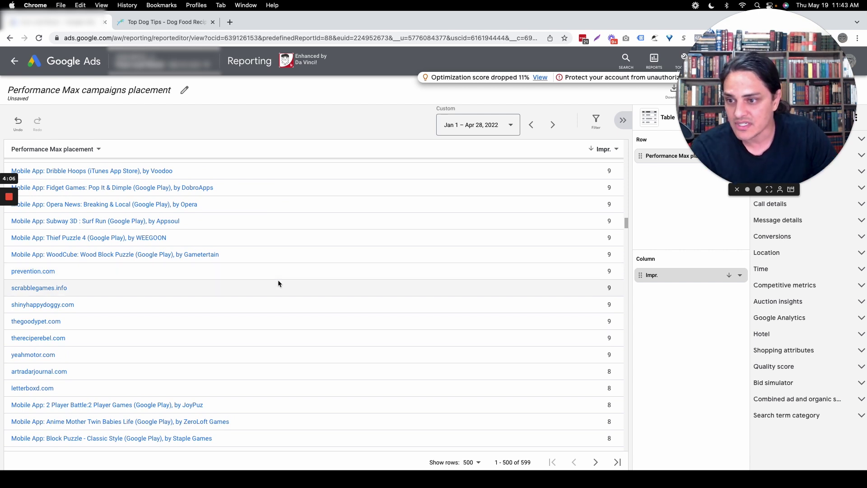
pyautogui.scroll(-1, 278, 280)
pyautogui.scroll(-6, 271, 316)
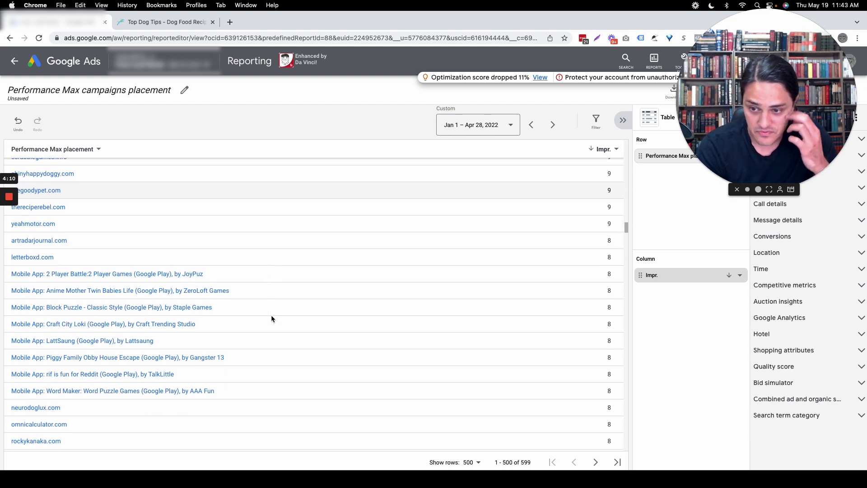
# Skim the remaining placements down to those with 1 impression, and return to the start of the list.
pyautogui.scroll(-20, 271, 315)
pyautogui.scroll(-20, 271, 316)
pyautogui.scroll(-20, 271, 316)
pyautogui.scroll(-20, 271, 318)
pyautogui.scroll(-2, 271, 315)
pyautogui.scroll(-5, 360, 287)
pyautogui.scroll(10, 360, 287)
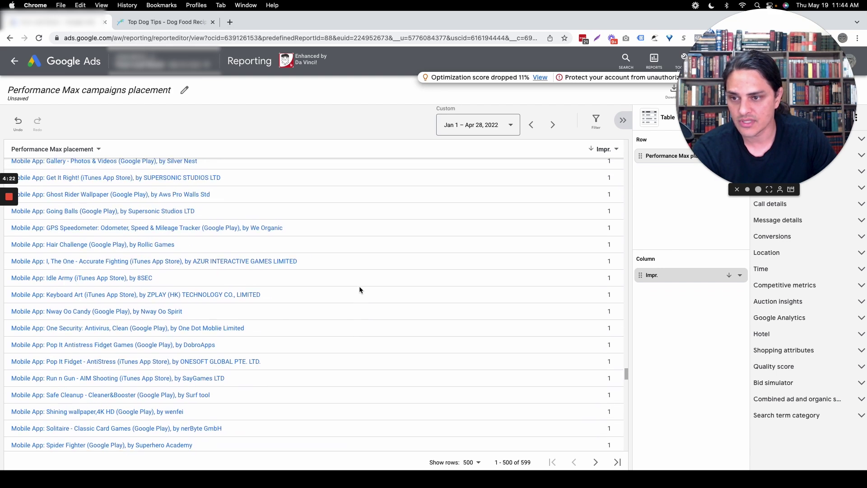
pyautogui.scroll(20, 359, 290)
pyautogui.scroll(20, 359, 290)
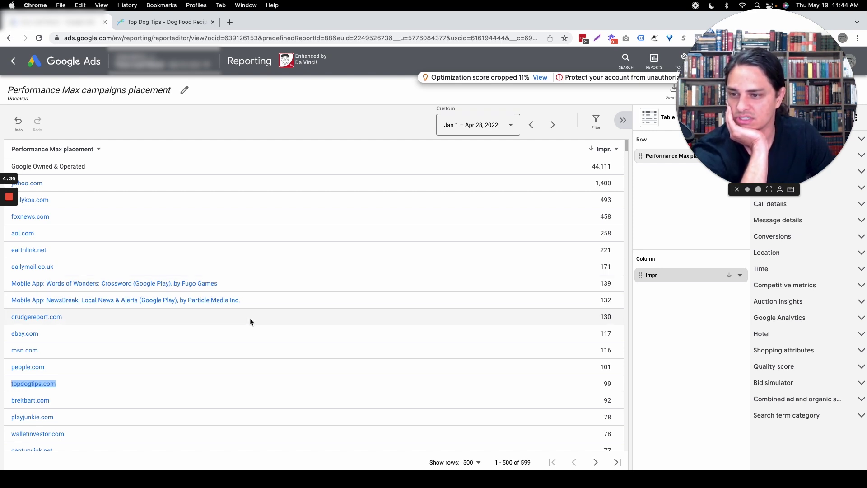
# Review the placements again from the highest impressions down to about 17, checking the mix of websites and mobile game apps.
pyautogui.scroll(-6, 272, 275)
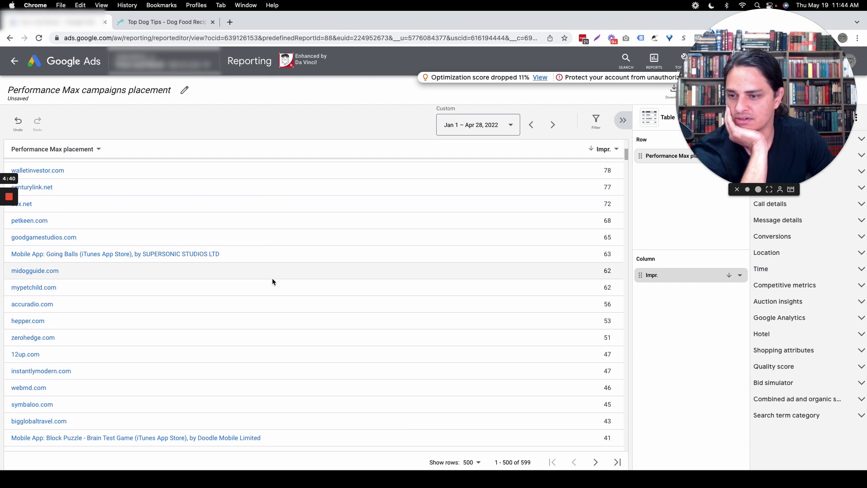
pyautogui.scroll(-3, 272, 280)
pyautogui.scroll(2, 272, 281)
pyautogui.scroll(-3, 272, 280)
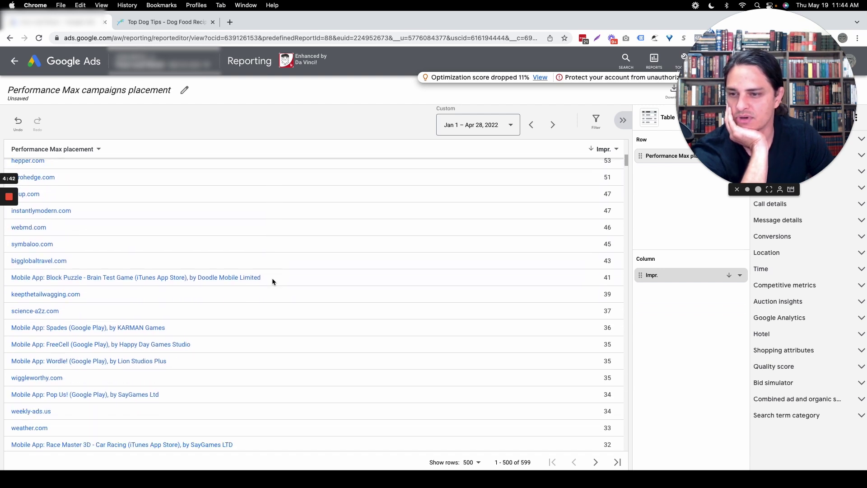
pyautogui.scroll(-2, 281, 231)
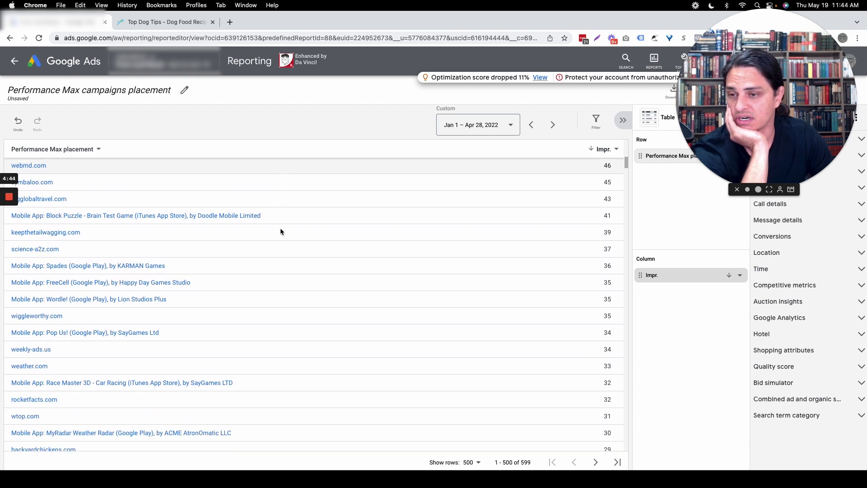
pyautogui.scroll(-1, 280, 232)
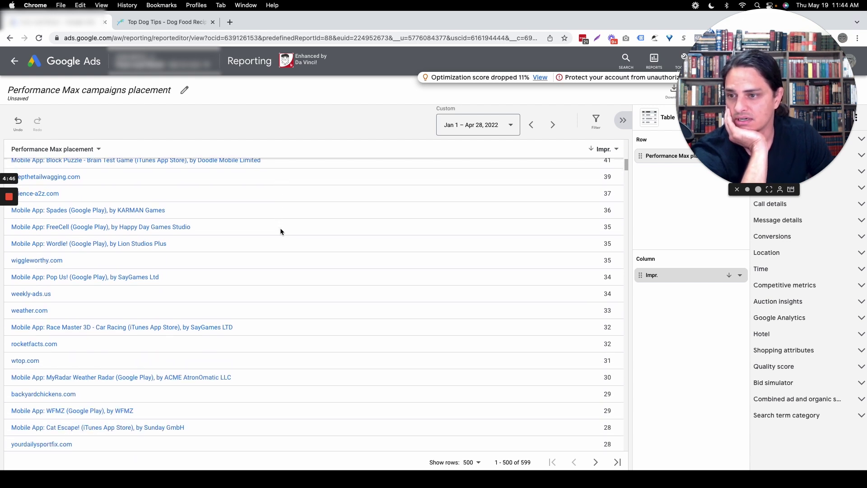
pyautogui.scroll(-2, 280, 232)
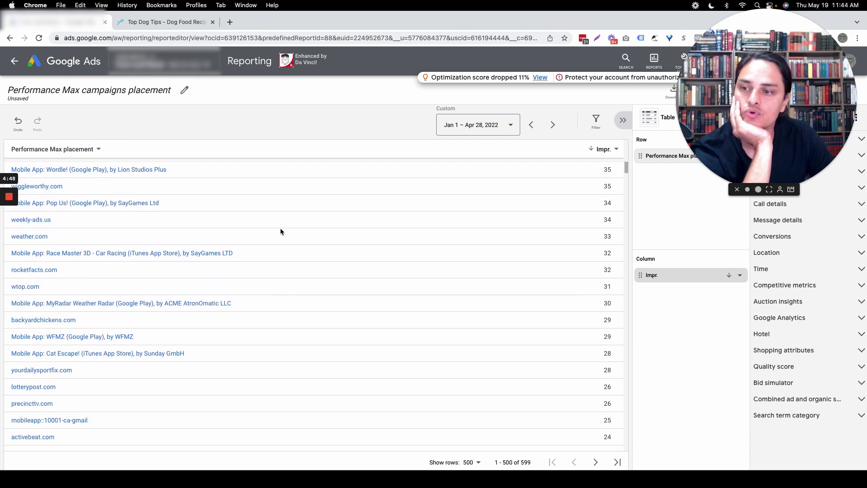
pyautogui.scroll(-1, 280, 231)
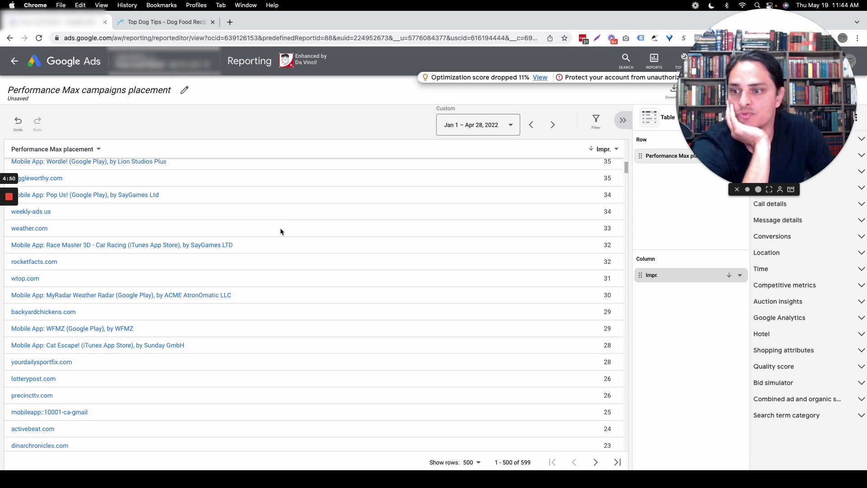
pyautogui.scroll(-1, 280, 232)
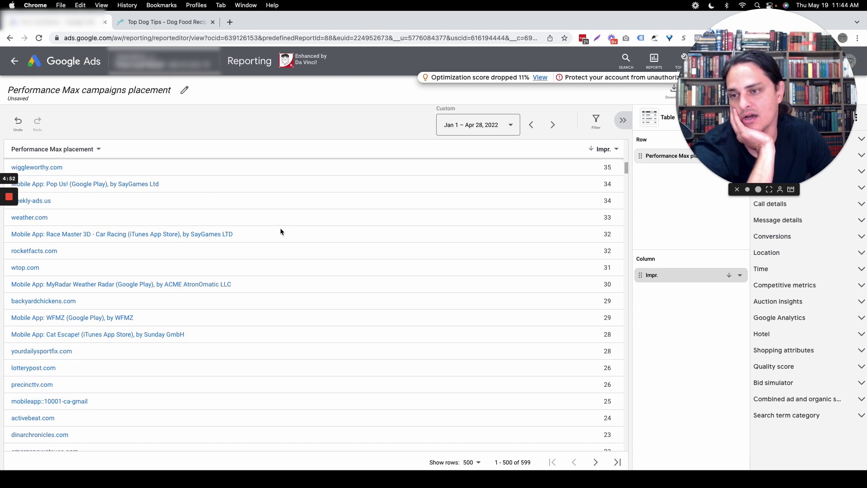
pyautogui.scroll(-3, 280, 231)
pyautogui.scroll(-10, 280, 232)
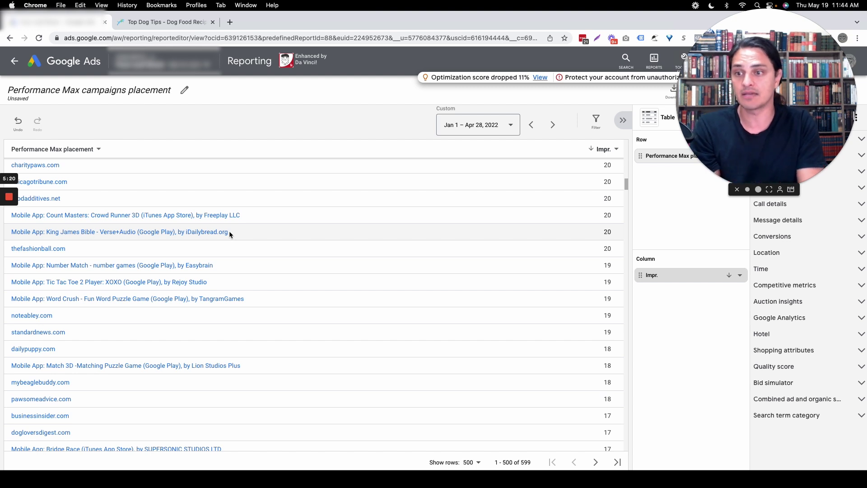
pyautogui.scroll(-1, 279, 230)
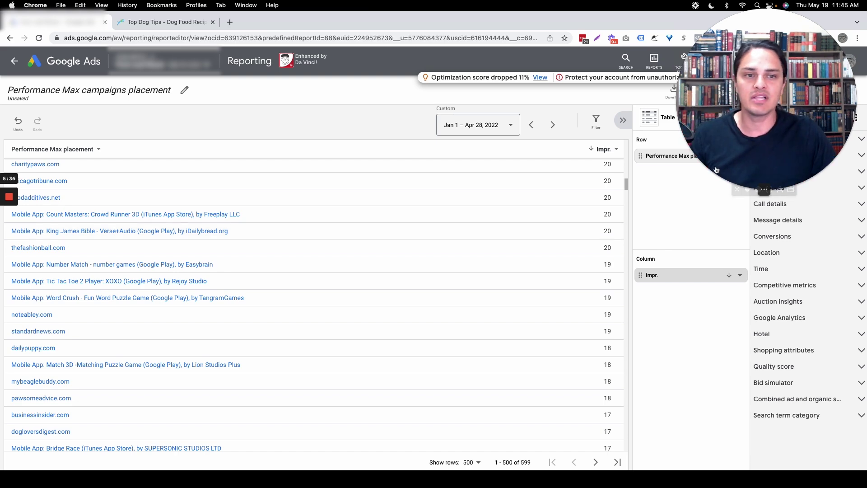
pyautogui.click(770, 190)
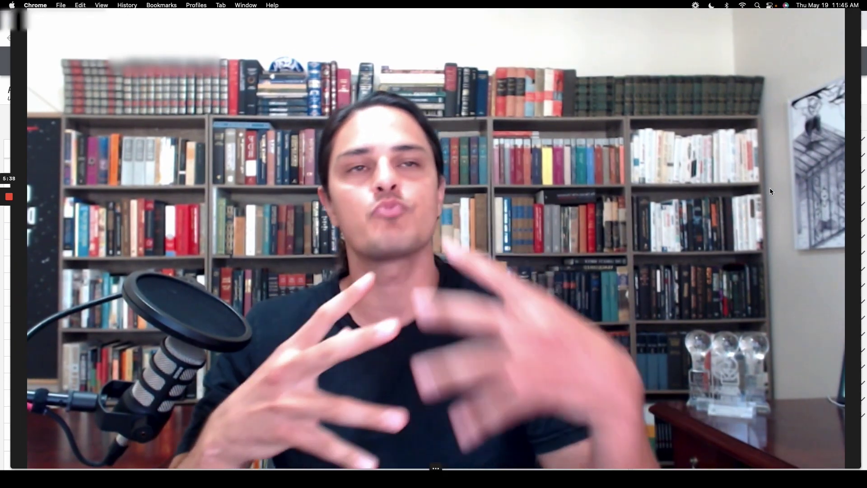